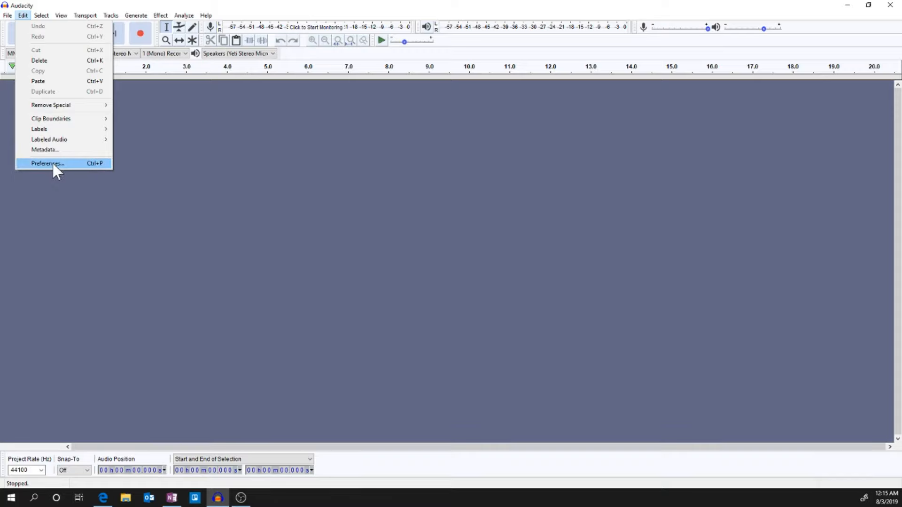
Go from the Libraries preferences to the external FFmpeg download page, request ffmpeg-win-2.2.2.exe and cancel the download
click(55, 168)
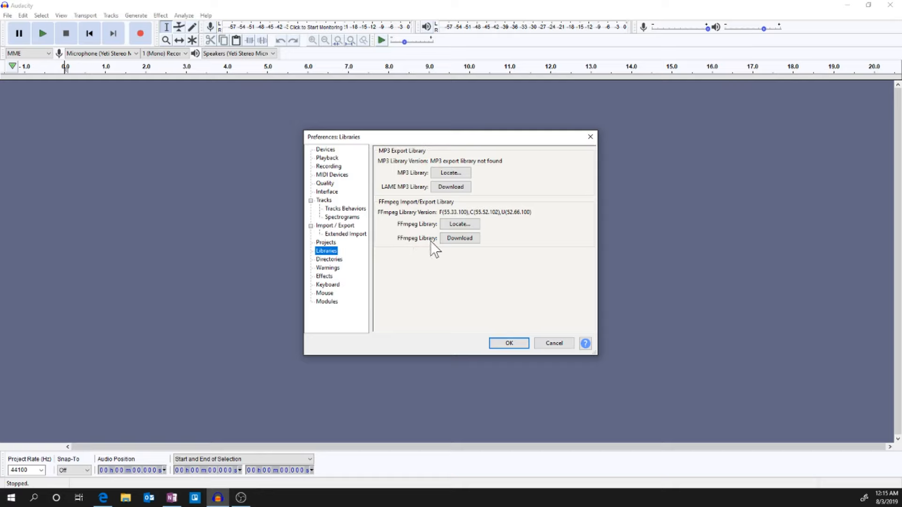
click(456, 239)
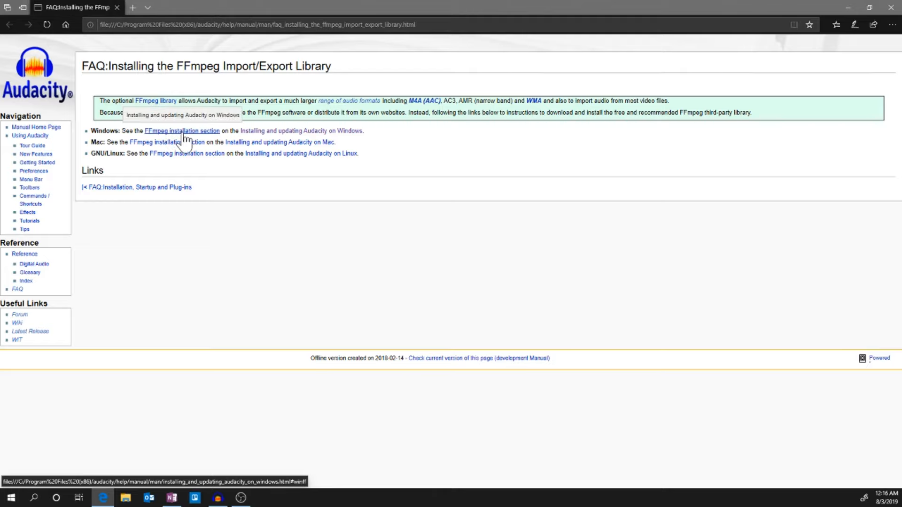
click(184, 134)
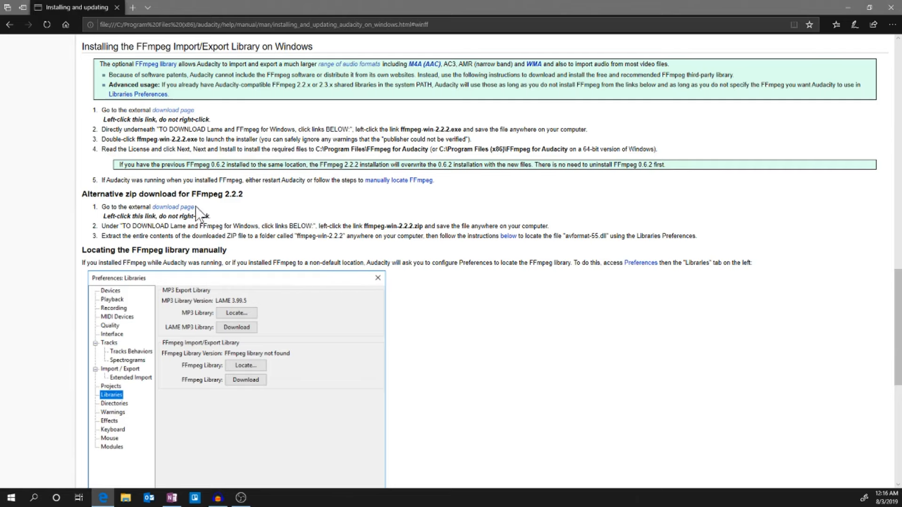
click(177, 208)
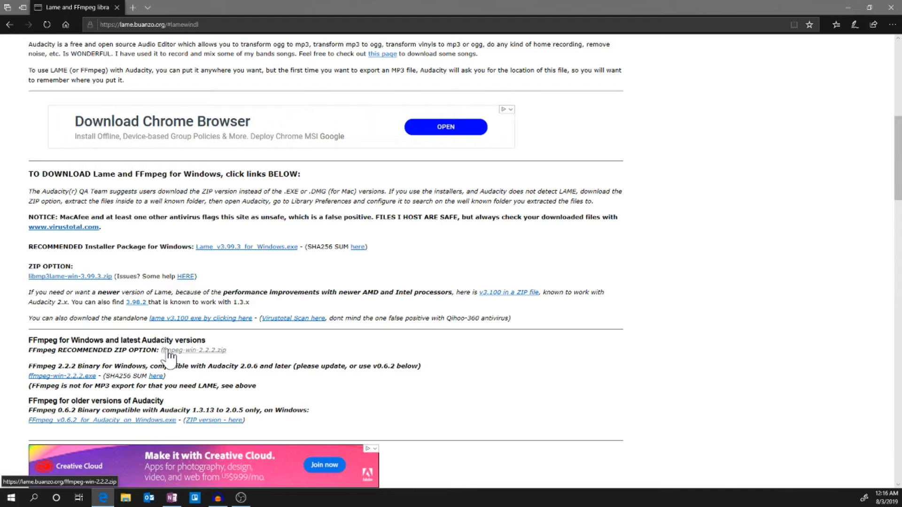
click(79, 380)
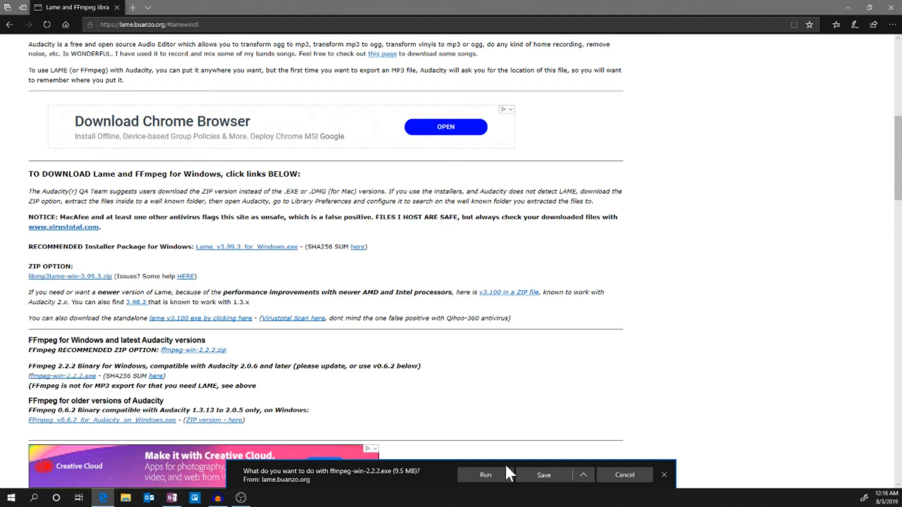
click(621, 475)
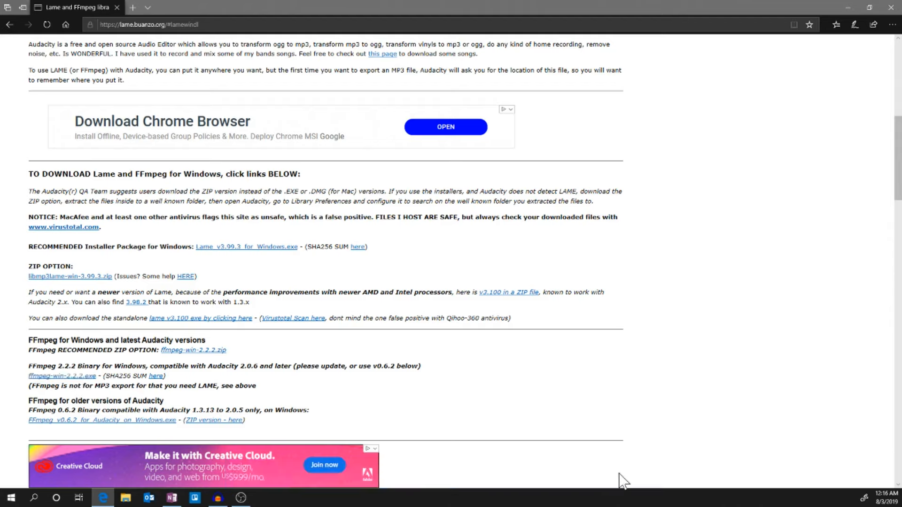
Switch back to Audacity, check the FFmpeg library detection without locating it manually, and close the preferences without changes
click(213, 501)
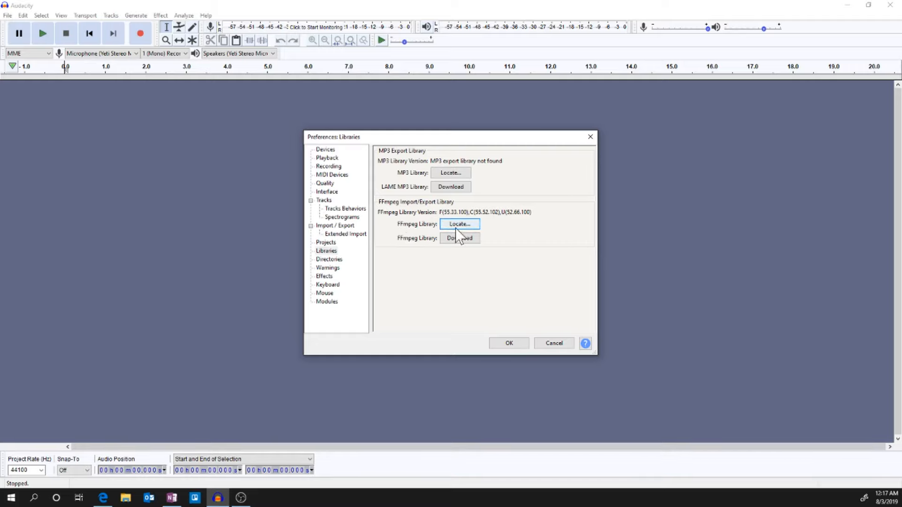
click(459, 226)
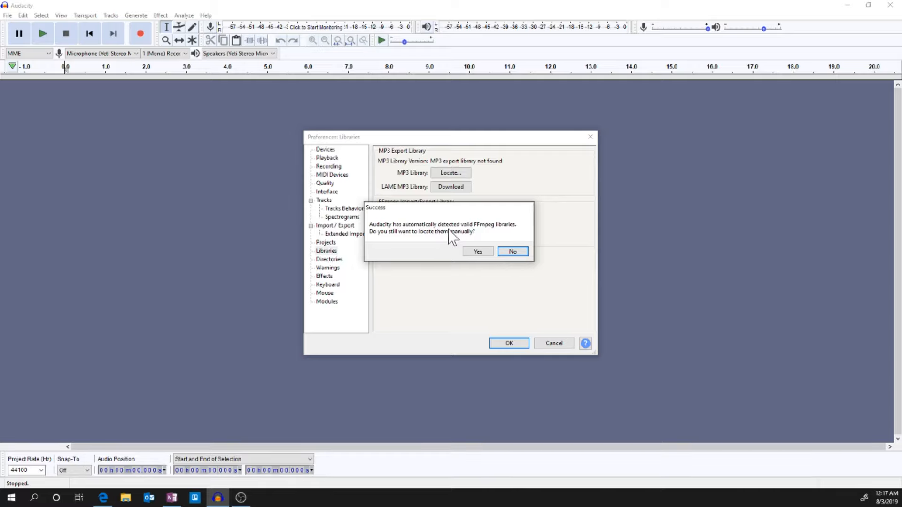
click(514, 250)
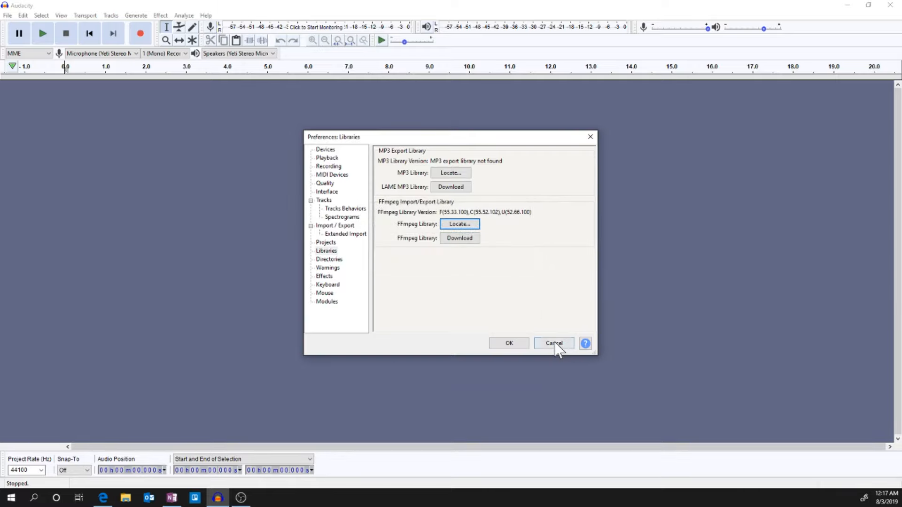
click(554, 344)
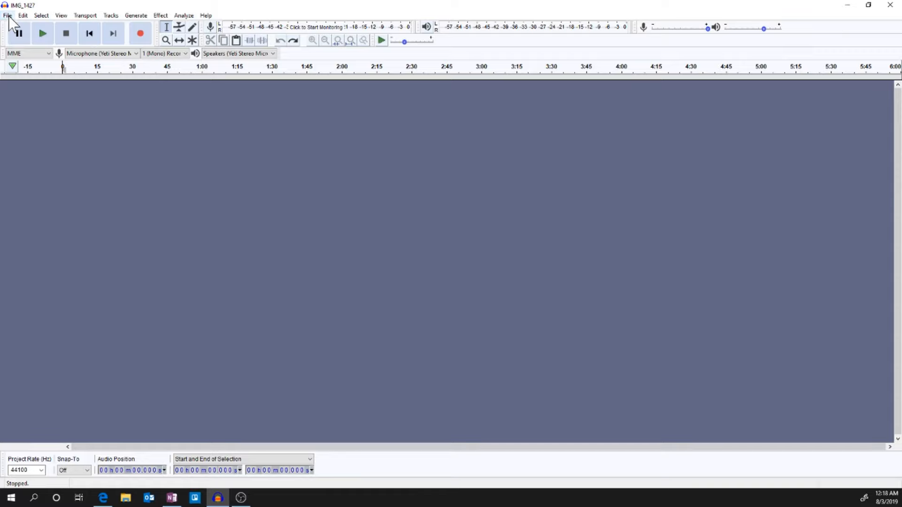
Import the audio of the IMG_1427 MOV video from the AV folder
click(8, 16)
mouse_move(34, 108)
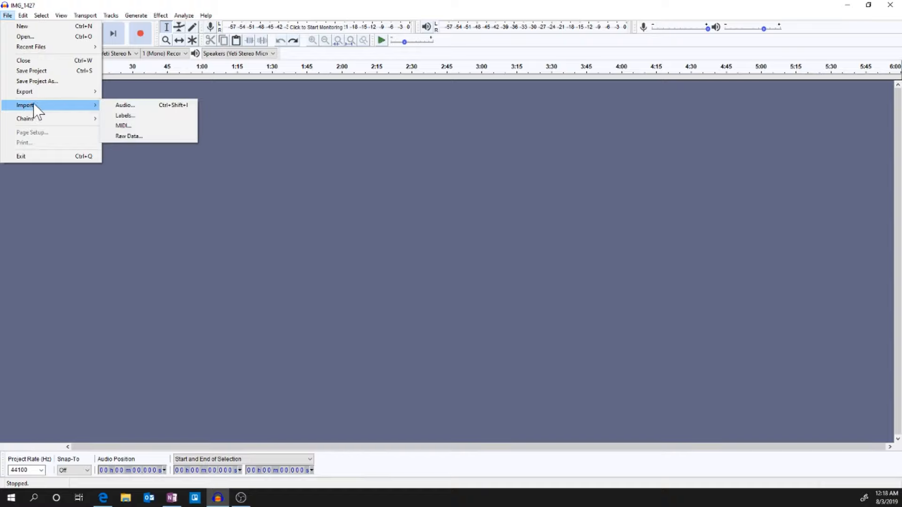
click(128, 106)
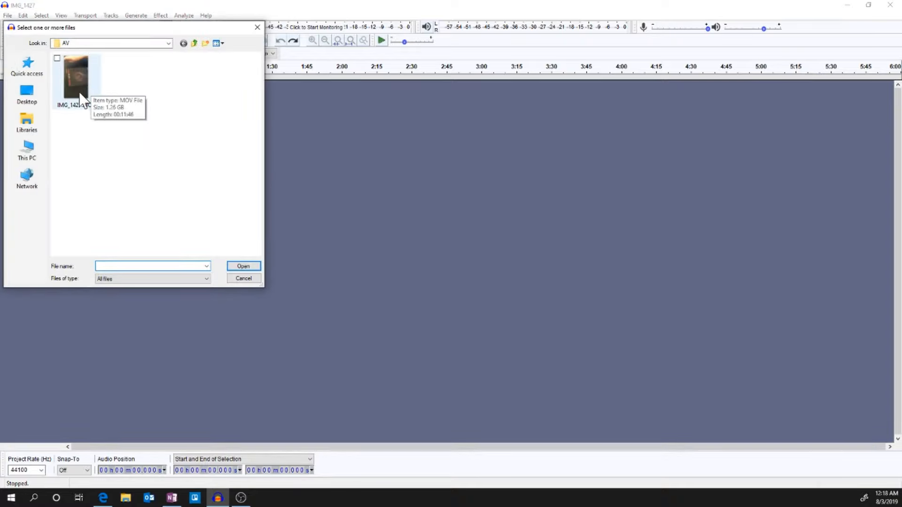
double_click(79, 93)
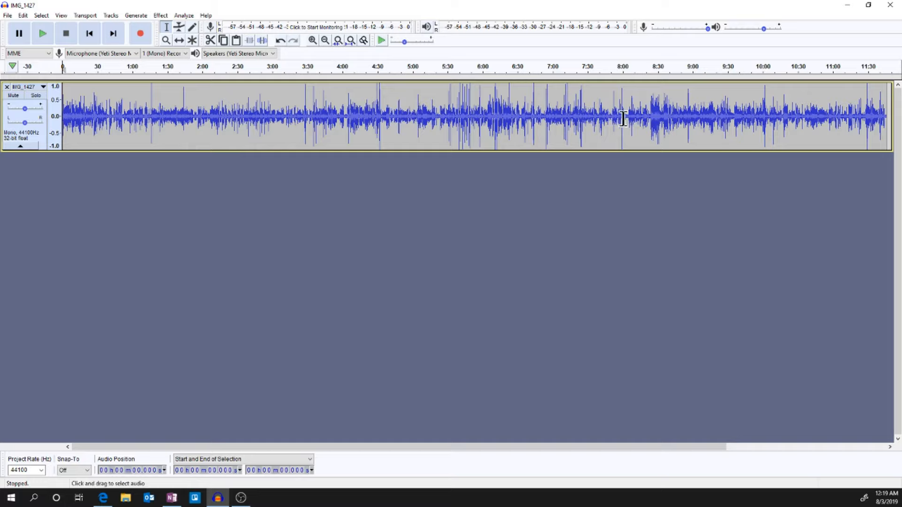
Select the quiet, noise-only stretch of the track from about 8:00.75 to 8:05.36
drag(624, 117, 628, 116)
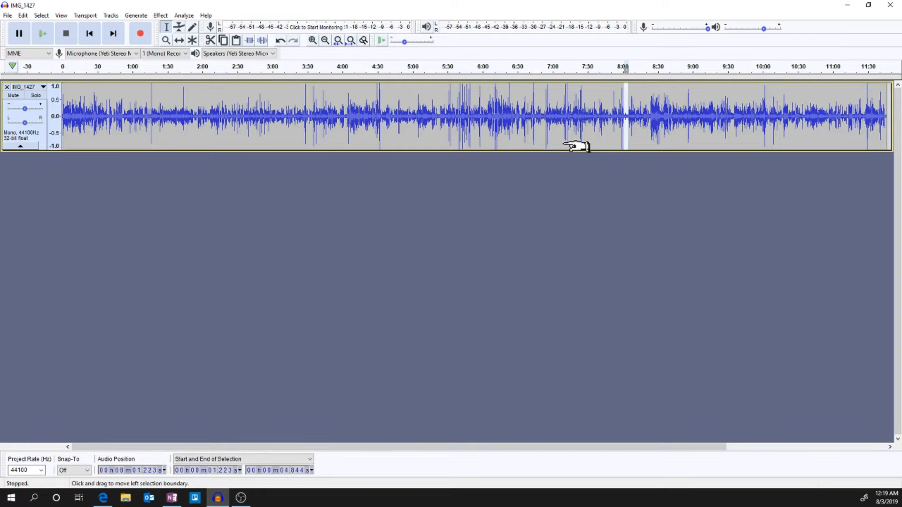
key(ctrl+1)
key(ctrl+1)
key(ctrl+1)
key(ctrl+1)
key(ctrl+1)
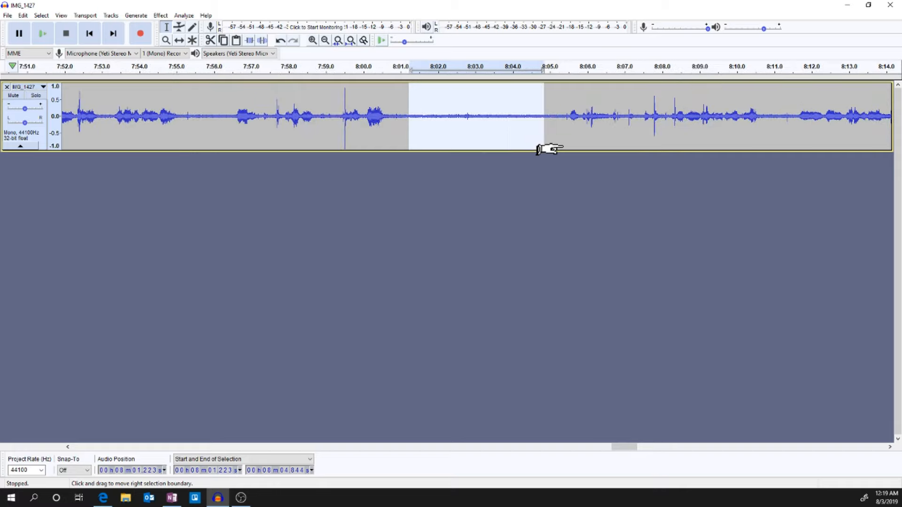
key(ctrl+1)
click(303, 118)
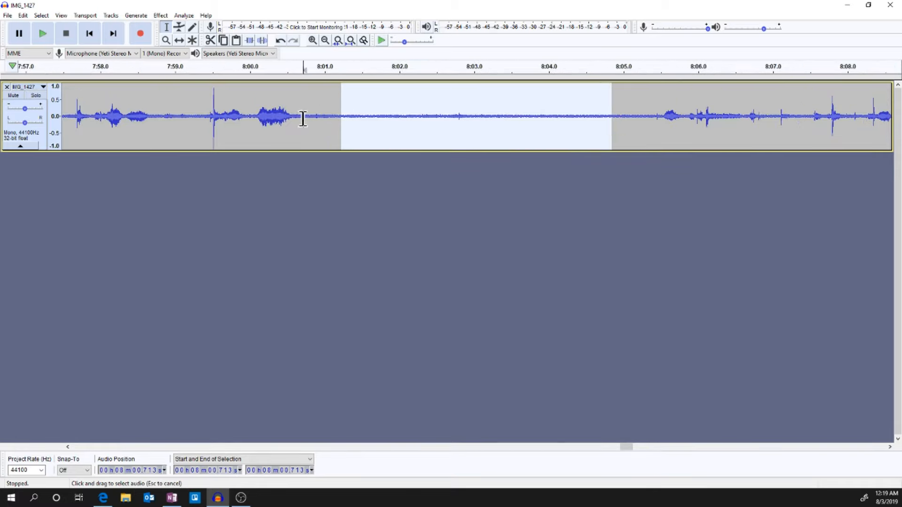
drag(303, 118, 653, 145)
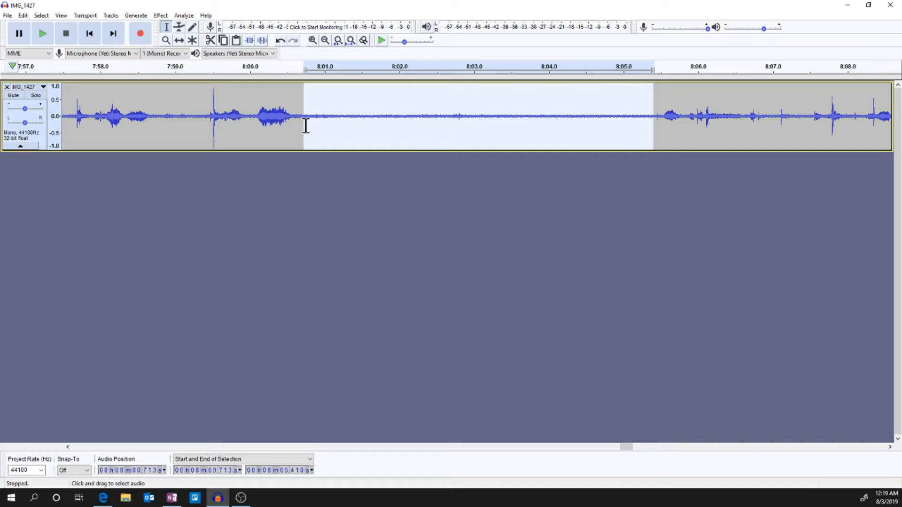
click(306, 125)
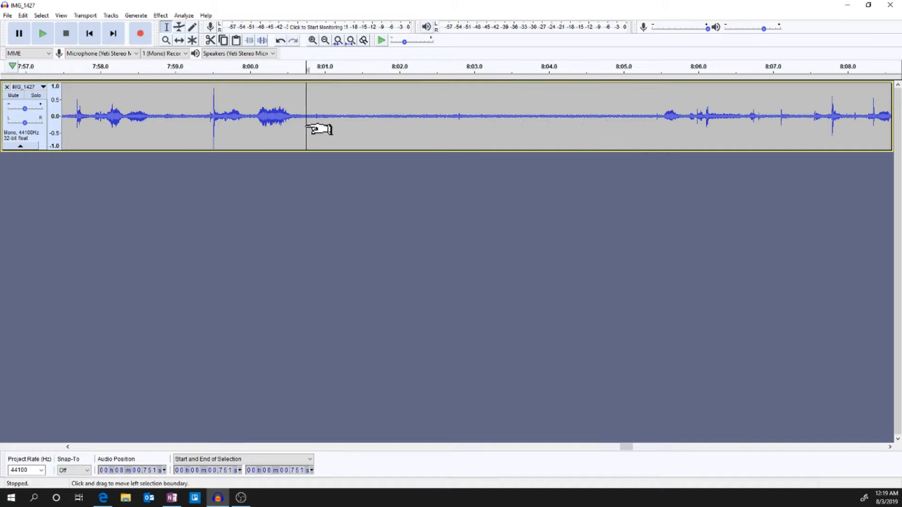
drag(307, 128, 656, 143)
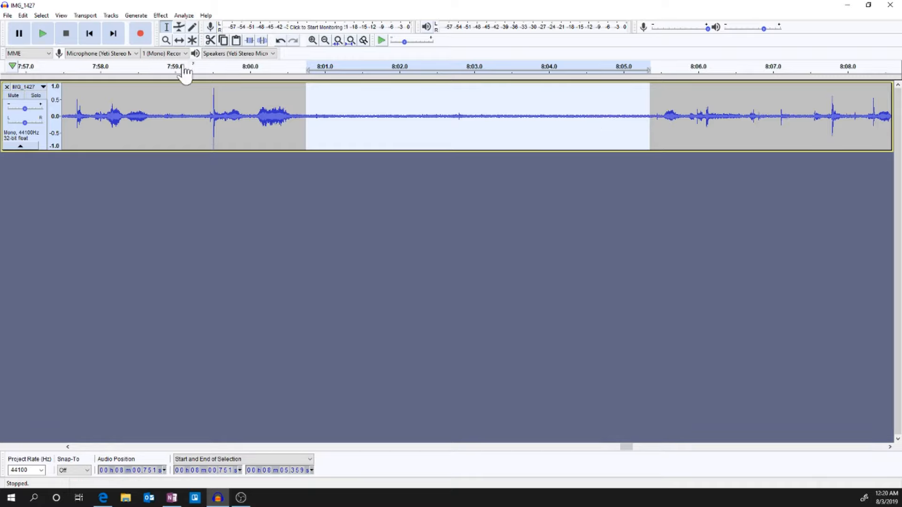
Capture a noise profile from the selected quiet stretch with the Noise Reduction effect
click(160, 16)
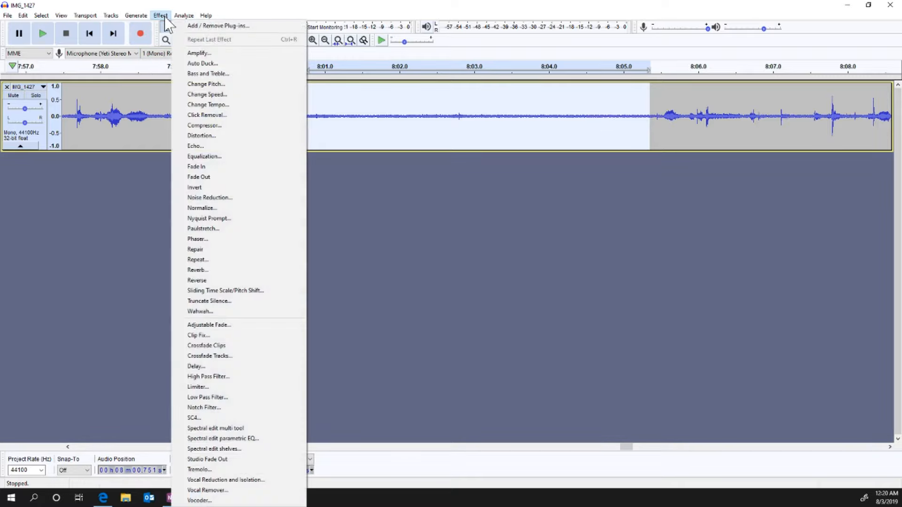
click(206, 199)
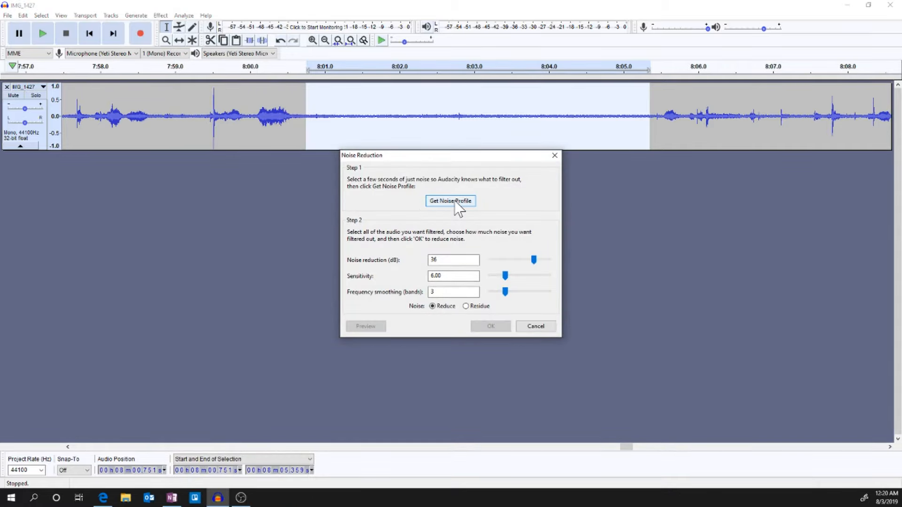
click(452, 201)
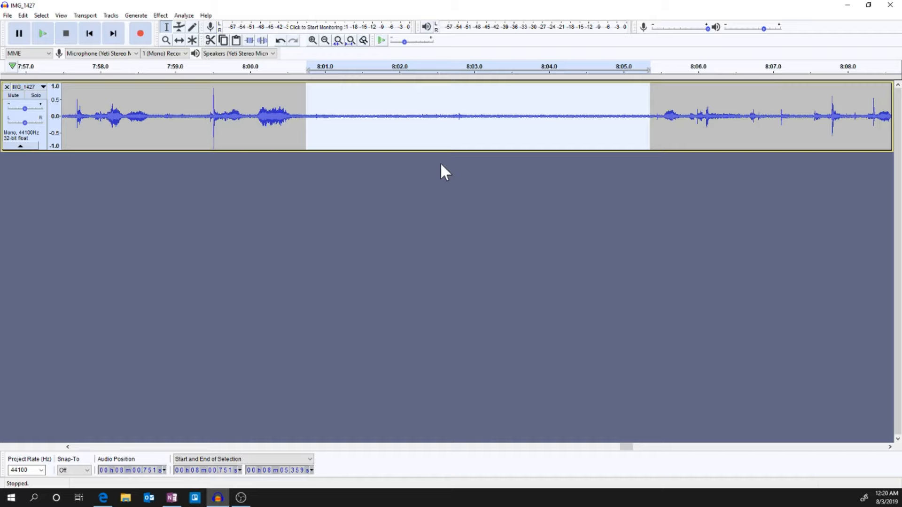
Preview and apply Noise Reduction to the entire track with 36 dB reduction, sensitivity 6.00 and 3 frequency smoothing bands
key(ctrl+a)
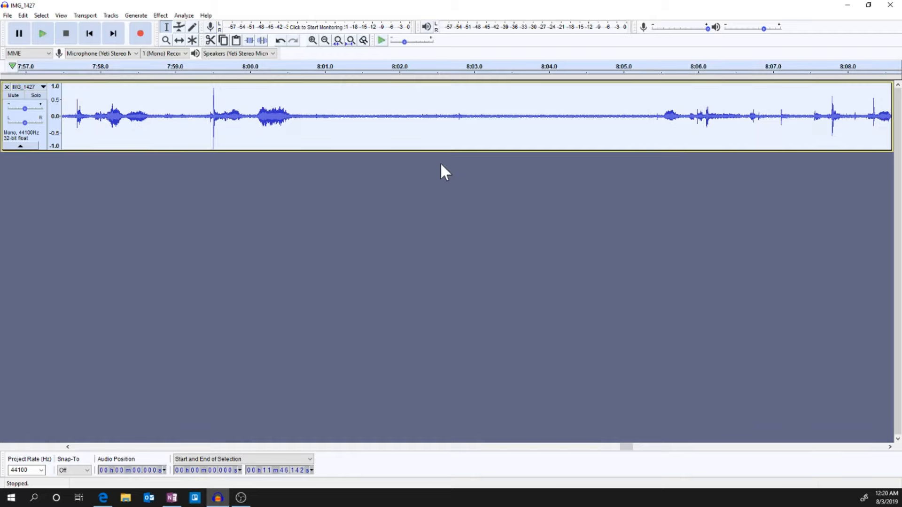
click(161, 15)
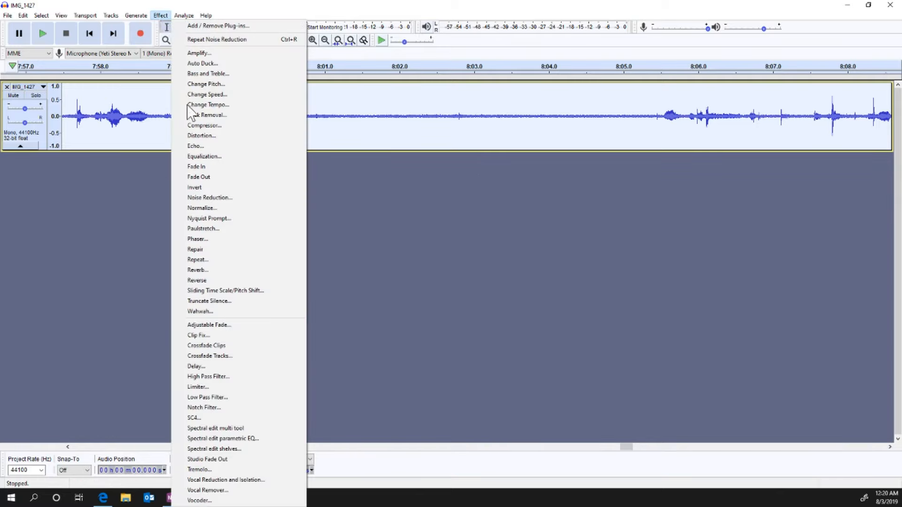
click(209, 197)
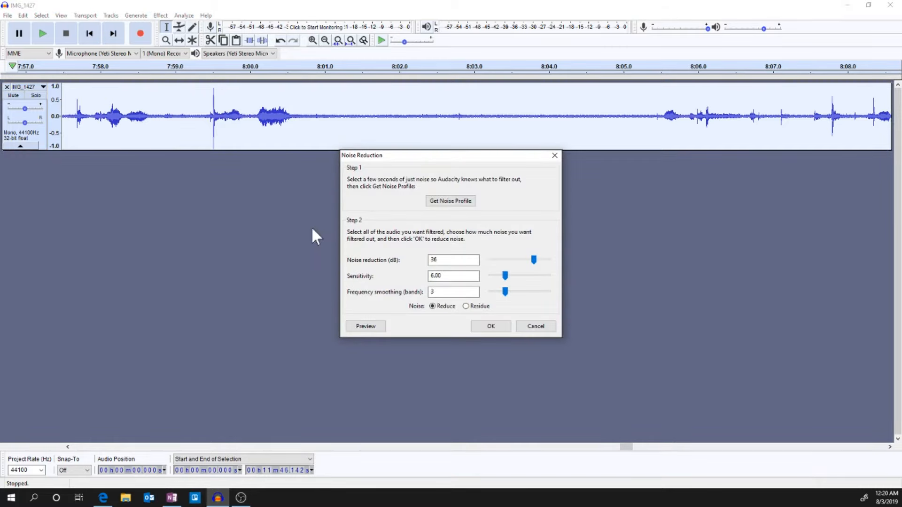
click(371, 326)
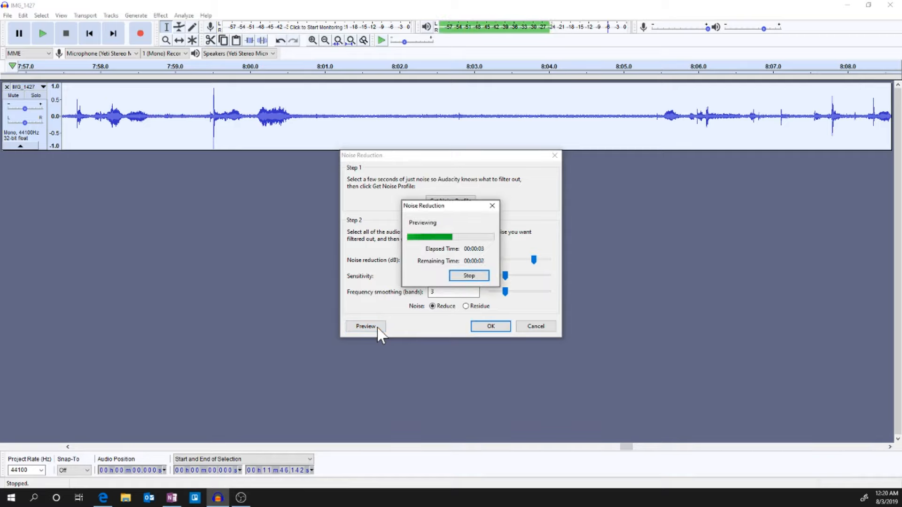
click(461, 275)
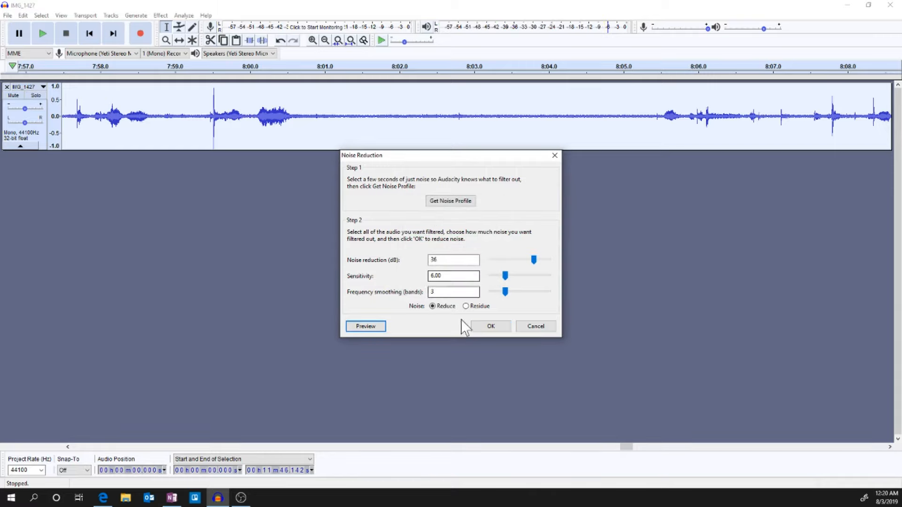
click(489, 326)
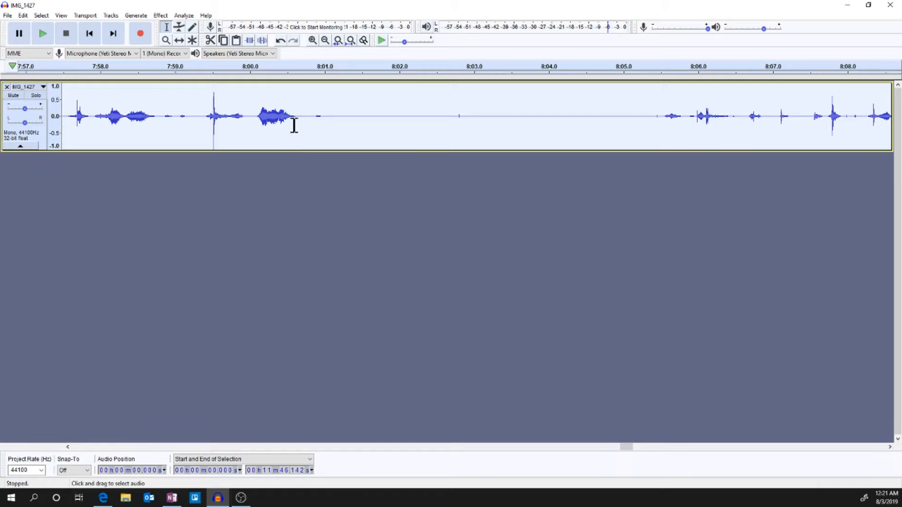
Replace the unwanted sound from about 7:59.37 to 8:00.64 with generated silence of the same duration
click(202, 116)
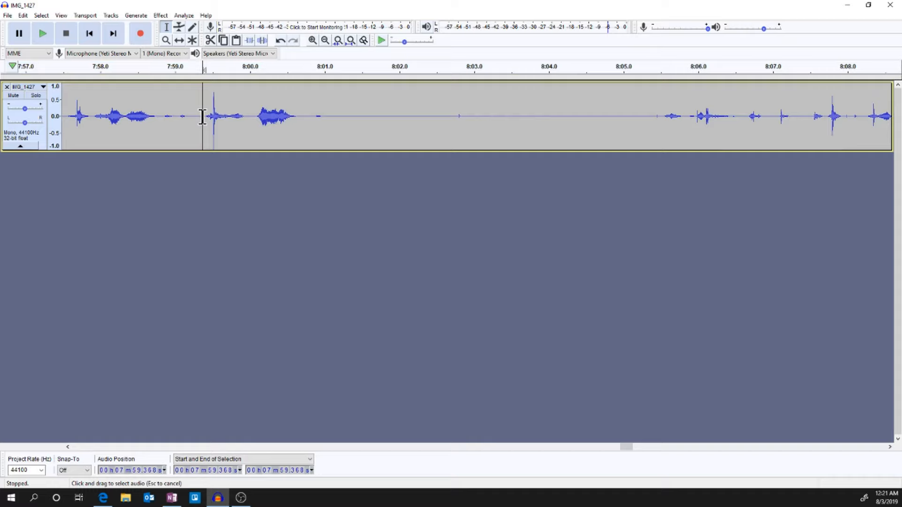
drag(202, 117, 298, 120)
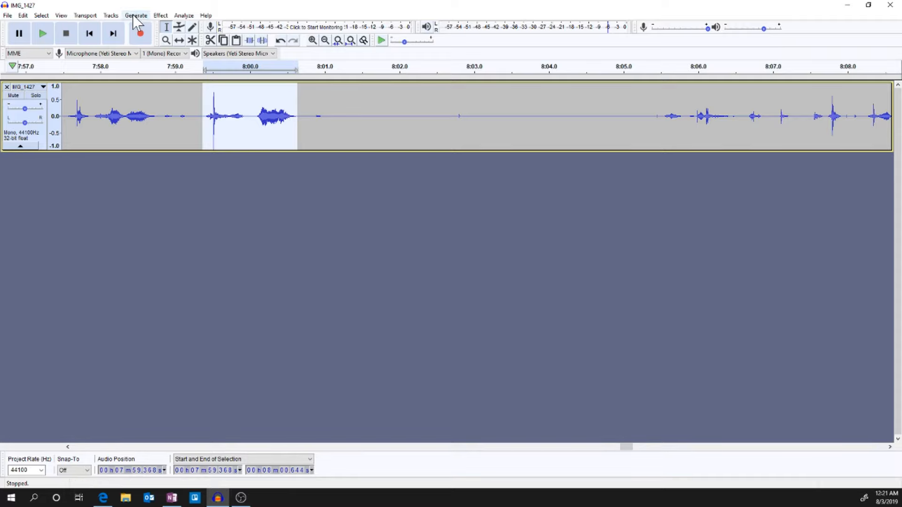
click(133, 15)
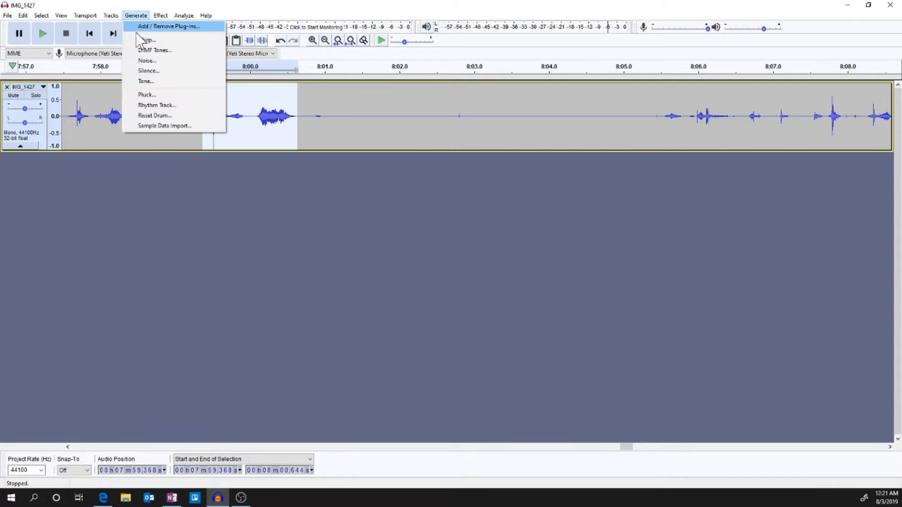
click(142, 71)
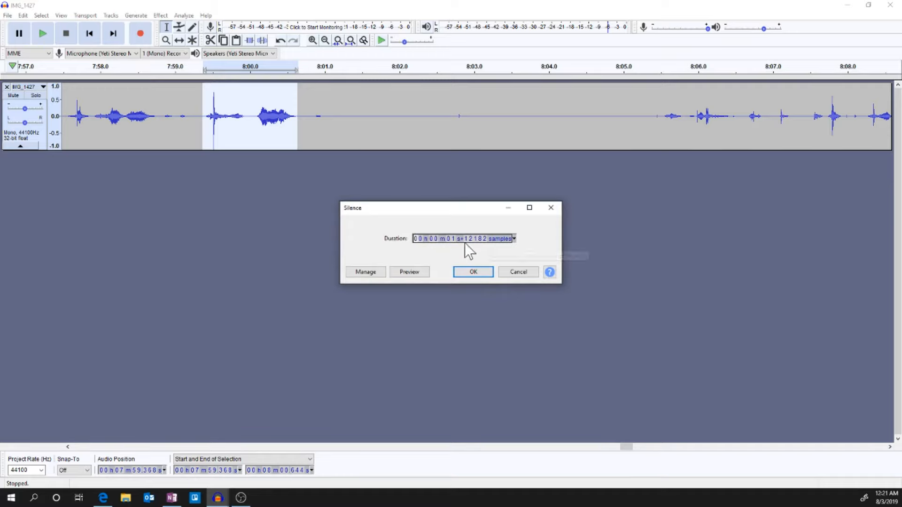
click(471, 273)
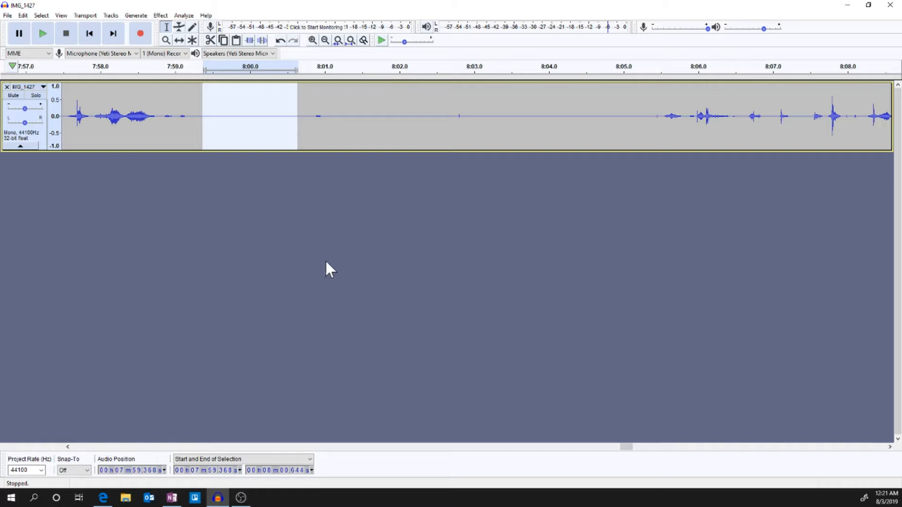
Start exporting the edited audio as a WAV file
click(7, 15)
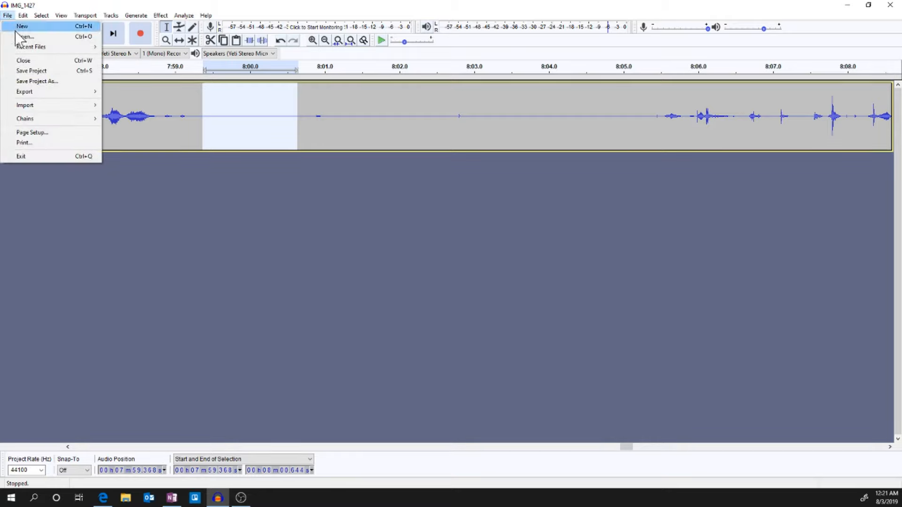
mouse_move(74, 90)
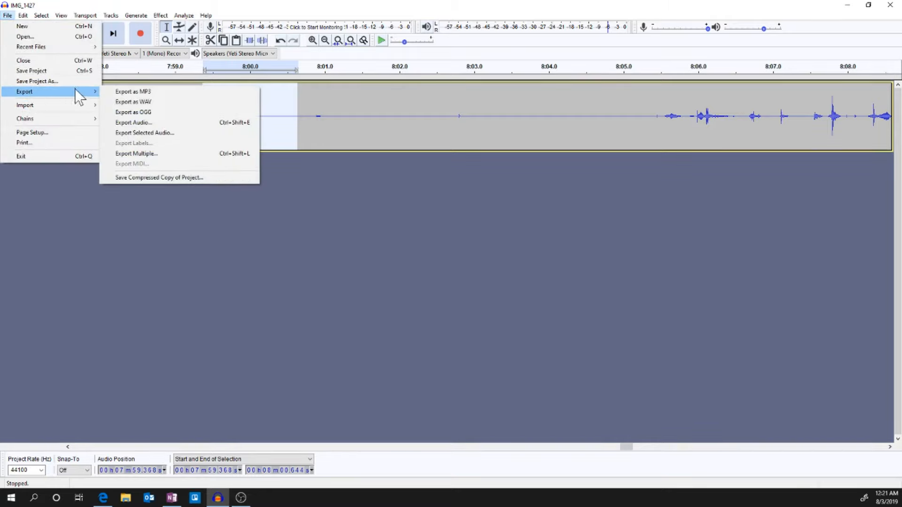
click(141, 104)
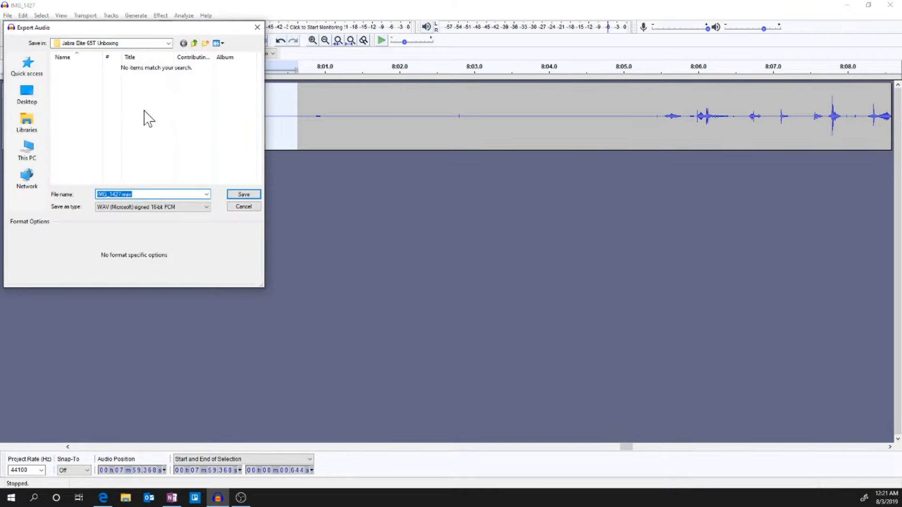